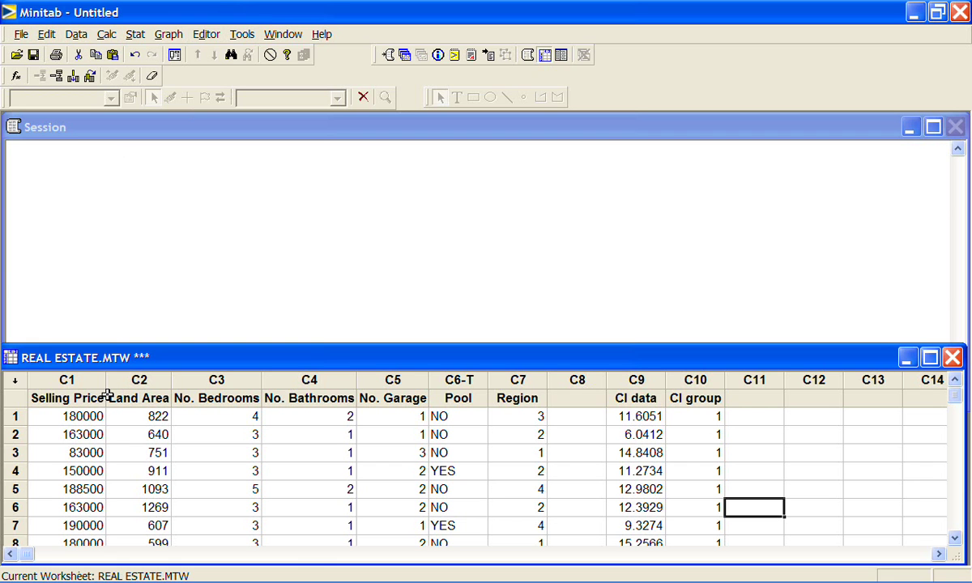
- Point out the Region and Pool variables in the worksheet
{"action": "left_click", "coordinate": [517, 400]}
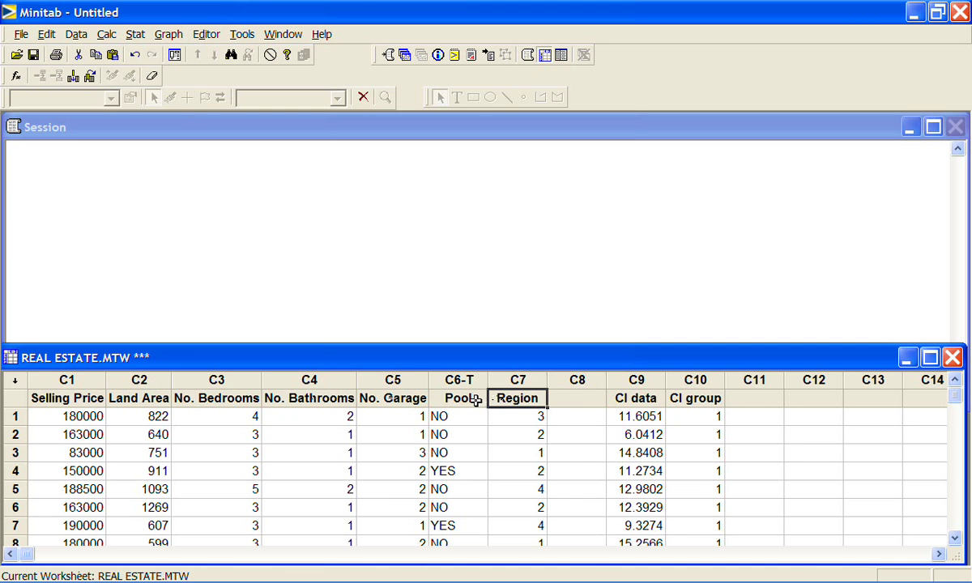
{"action": "left_click", "coordinate": [477, 400]}
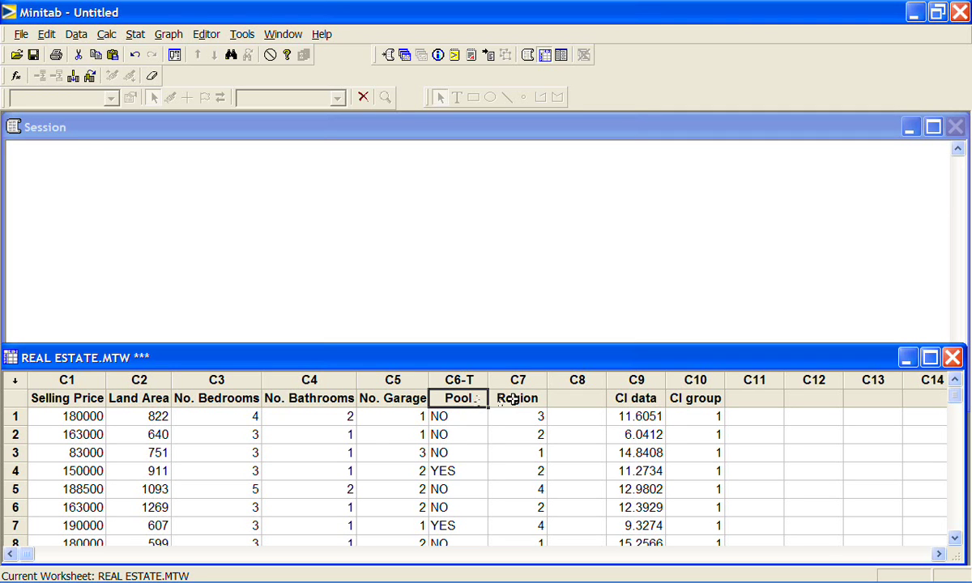
{"action": "left_click", "coordinate": [512, 399]}
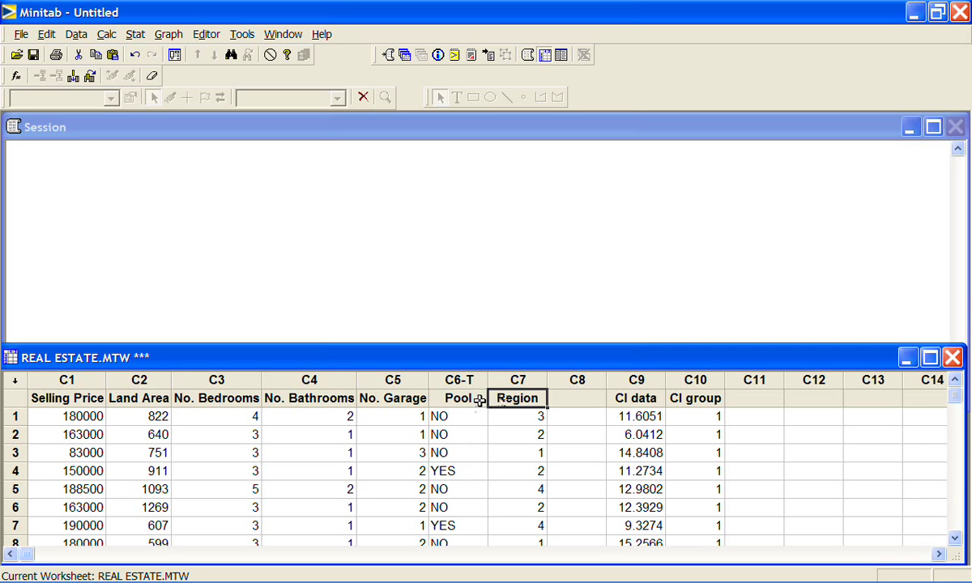
{"action": "left_click", "coordinate": [480, 400]}
{"action": "left_click", "coordinate": [496, 400]}
- Create a main effects plot of Selling Price for Pool (NO, YES) and Region (1–4)
{"action": "left_click", "coordinate": [135, 34]}
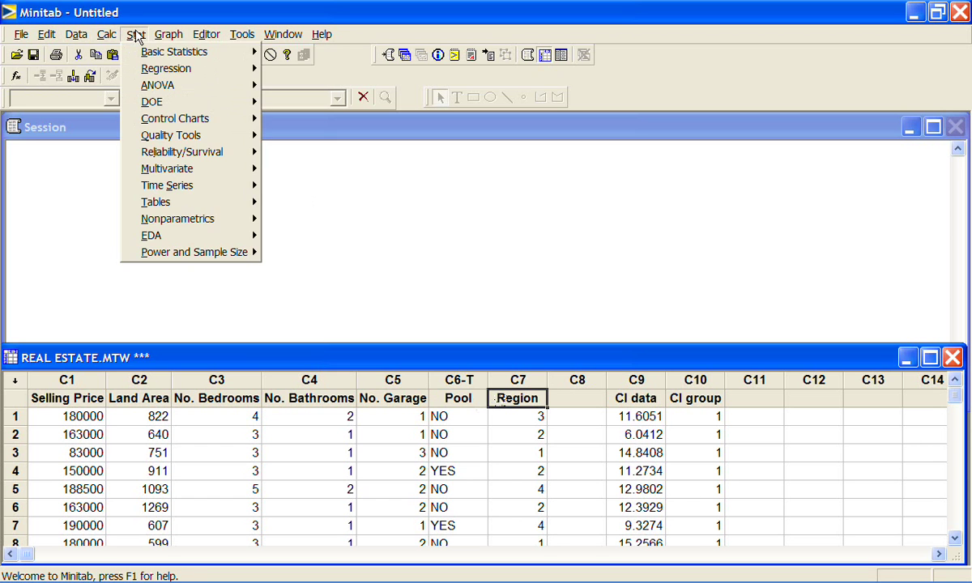
{"action": "mouse_move", "coordinate": [218, 88]}
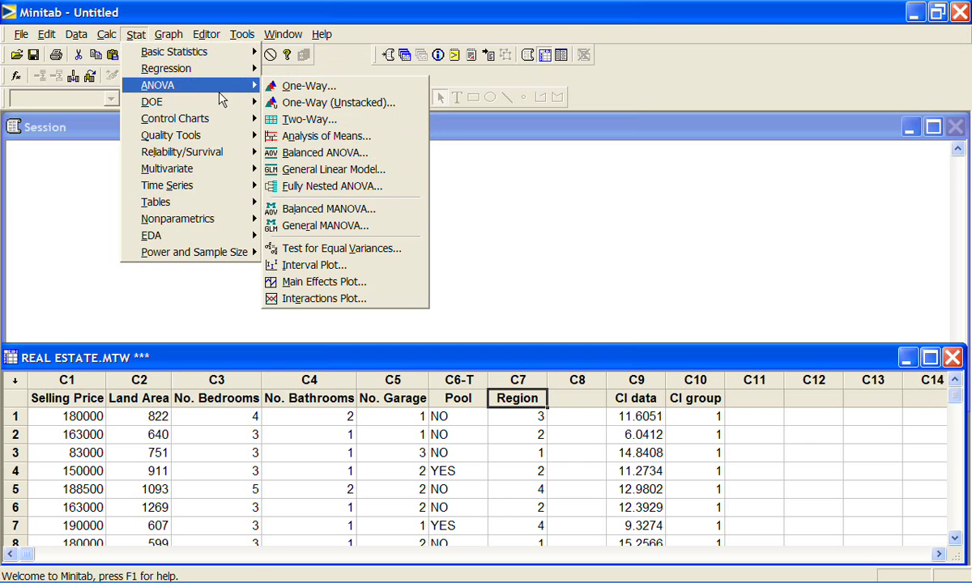
{"action": "left_click", "coordinate": [324, 281]}
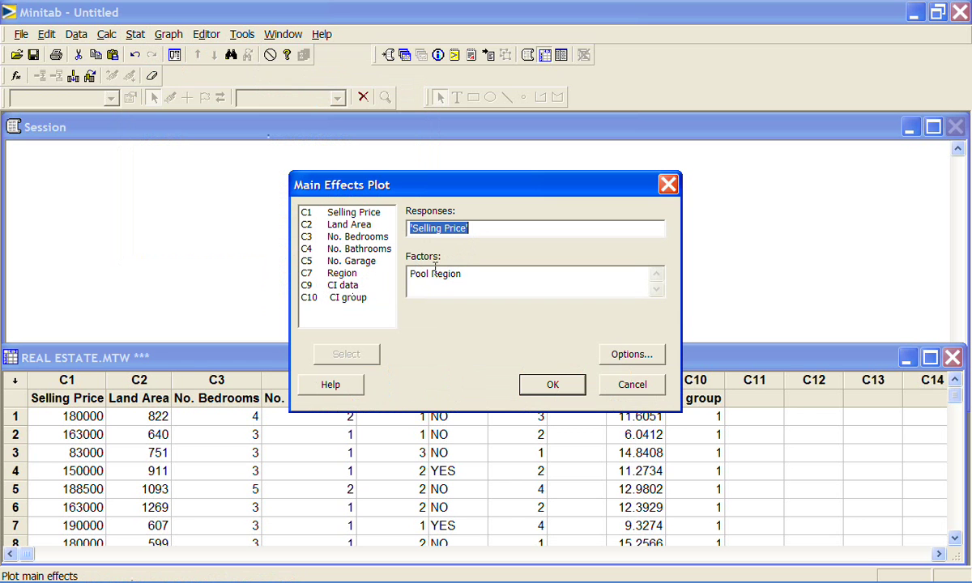
{"action": "left_click", "coordinate": [555, 382]}
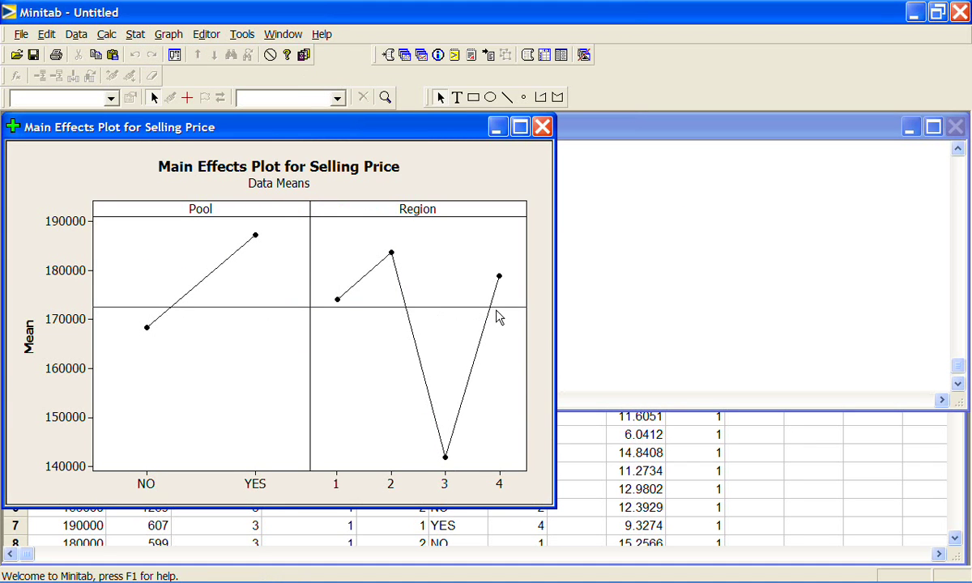
{"action": "mouse_move", "coordinate": [498, 317]}
{"action": "mouse_move", "coordinate": [258, 238]}
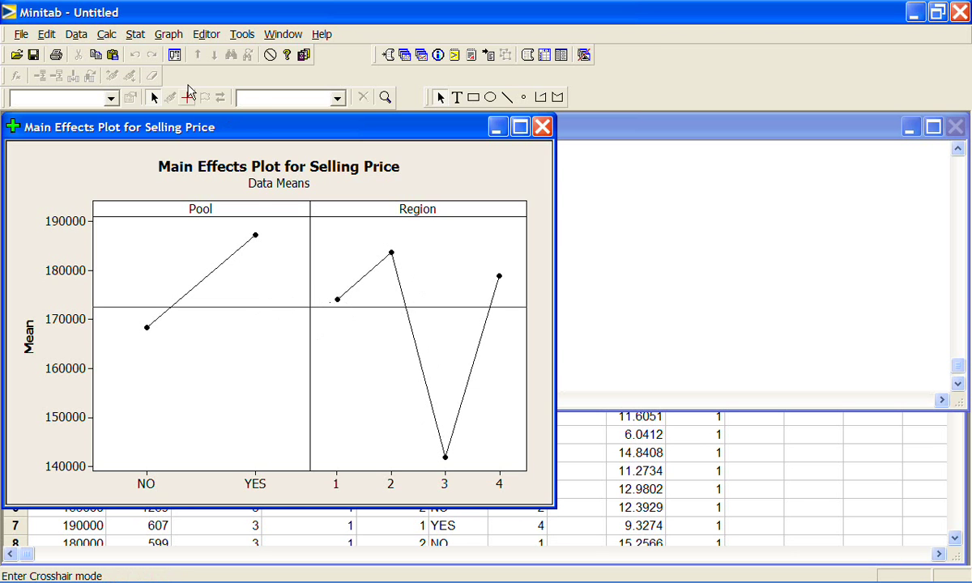
- Open the Interactions Plot dialog, prefilled with Selling Price and the Pool and Region factors
{"action": "left_click", "coordinate": [143, 36]}
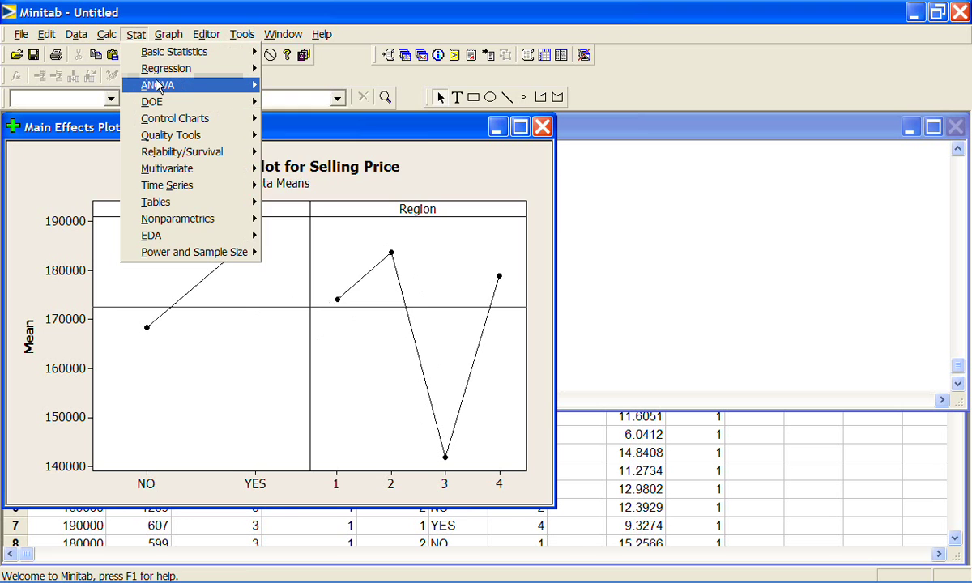
{"action": "mouse_move", "coordinate": [202, 85]}
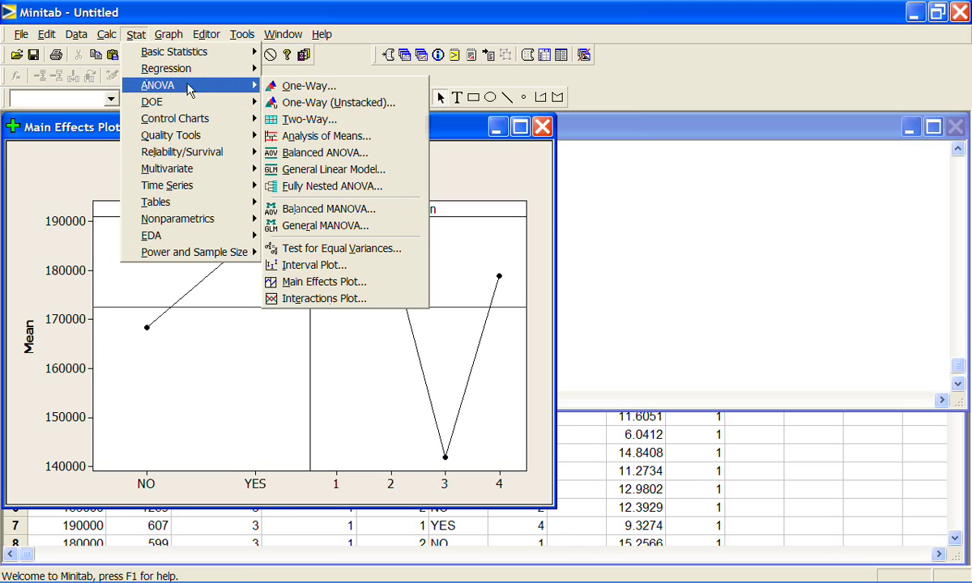
{"action": "left_click", "coordinate": [340, 300]}
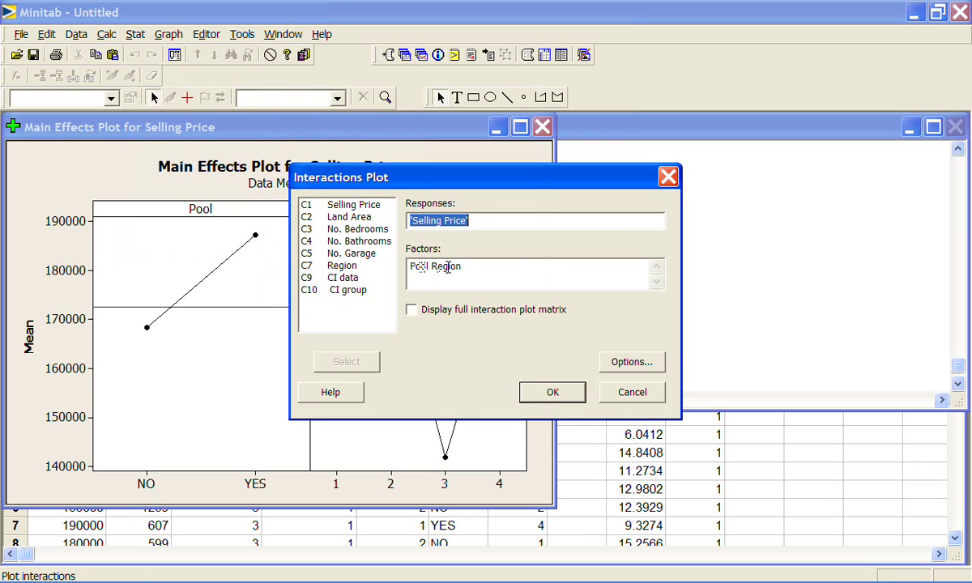
- Create the Selling Price interaction plot, read its means, and move it to the right side
{"action": "left_click", "coordinate": [546, 393]}
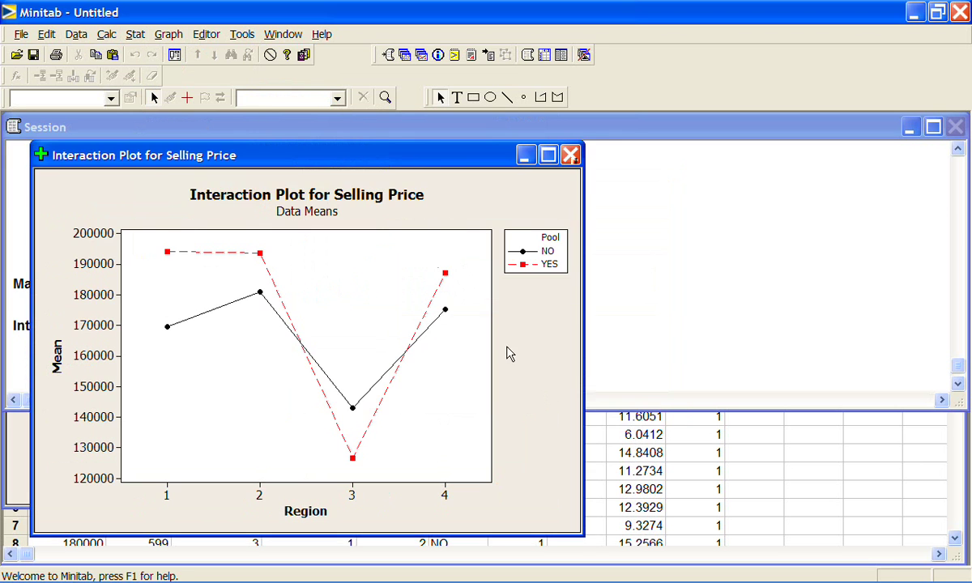
{"action": "left_click_drag", "start_coordinate": [445, 165], "coordinate": [553, 158]}
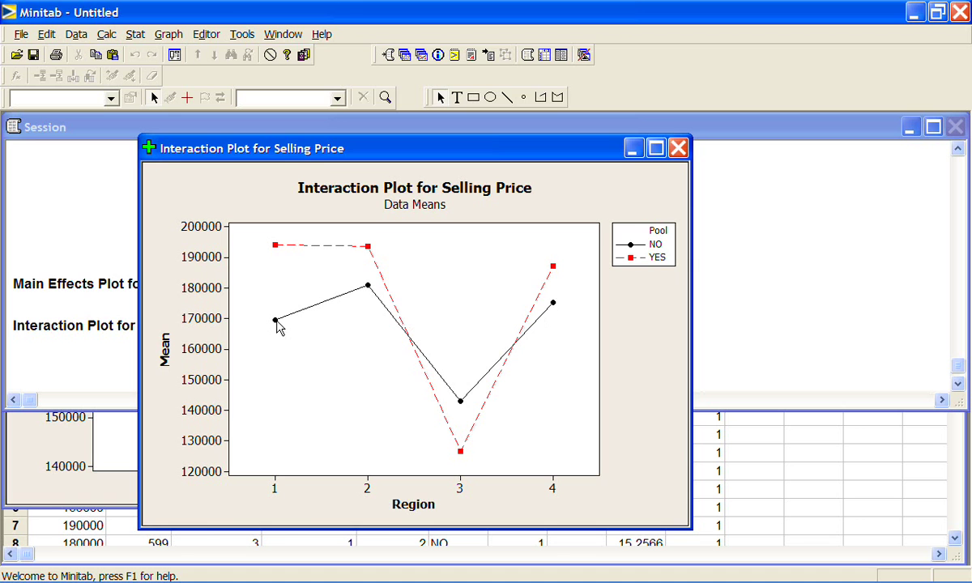
{"action": "mouse_move", "coordinate": [277, 324]}
{"action": "mouse_move", "coordinate": [276, 249]}
{"action": "mouse_move", "coordinate": [370, 252]}
{"action": "mouse_move", "coordinate": [554, 309]}
{"action": "mouse_move", "coordinate": [460, 453]}
{"action": "left_click_drag", "start_coordinate": [505, 159], "coordinate": [772, 145]}
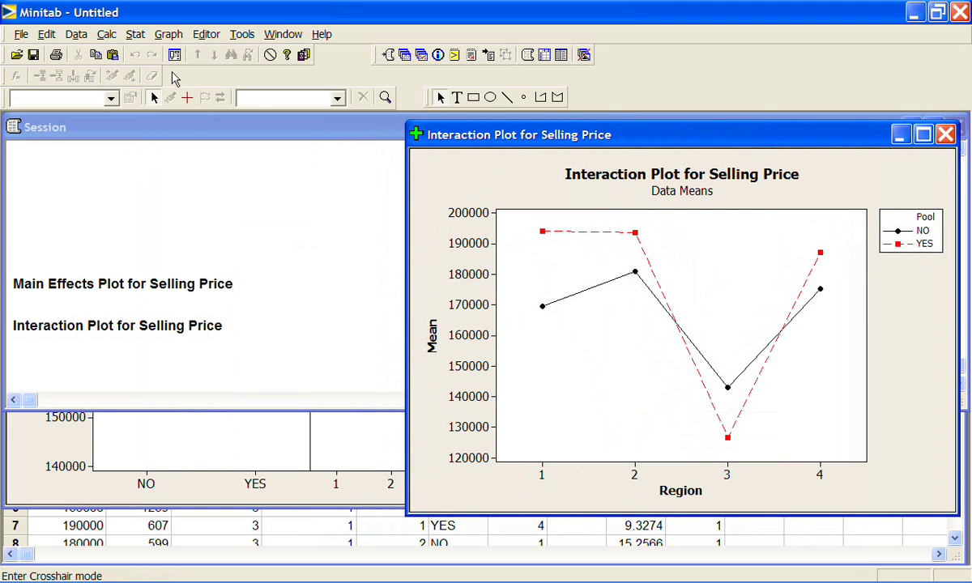
- Set up a General Linear Model of Selling Price with terms Region, Pool and Region*Pool
{"action": "left_click", "coordinate": [136, 36]}
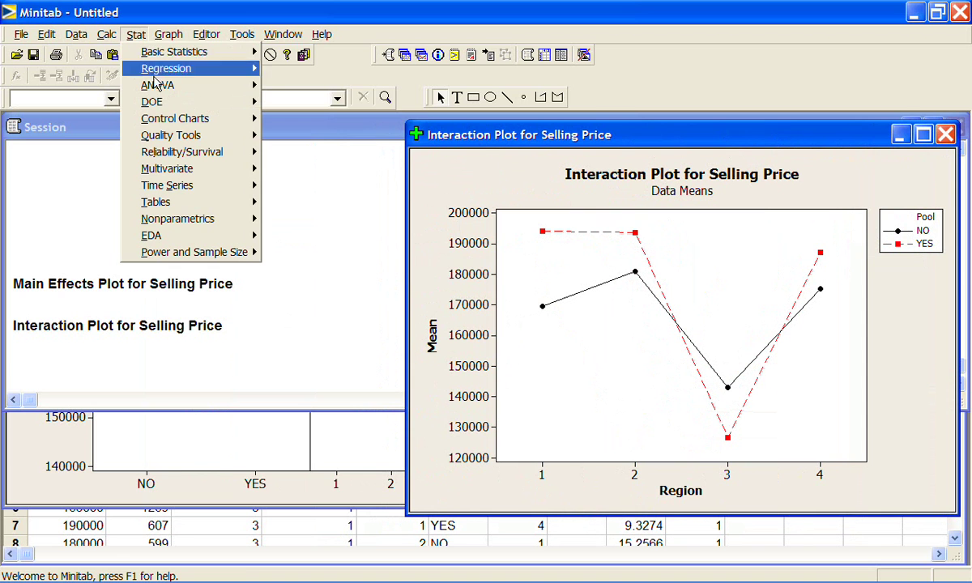
{"action": "mouse_move", "coordinate": [170, 85]}
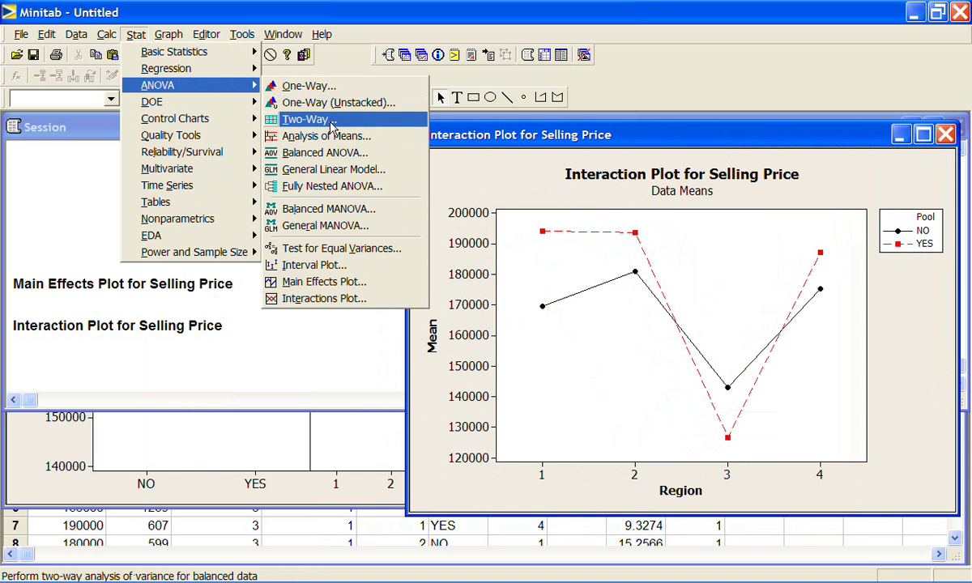
{"action": "left_click", "coordinate": [340, 170]}
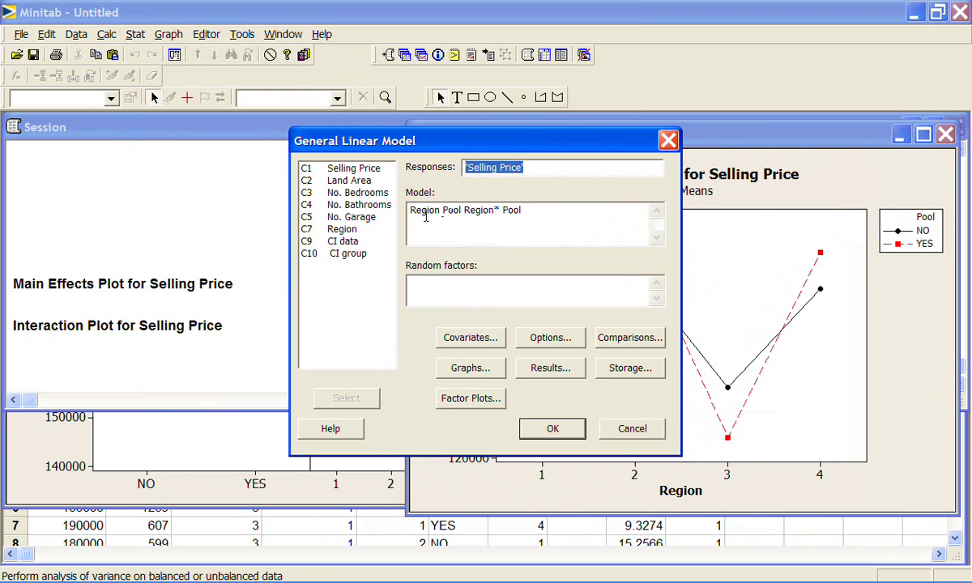
{"action": "left_click", "coordinate": [426, 215]}
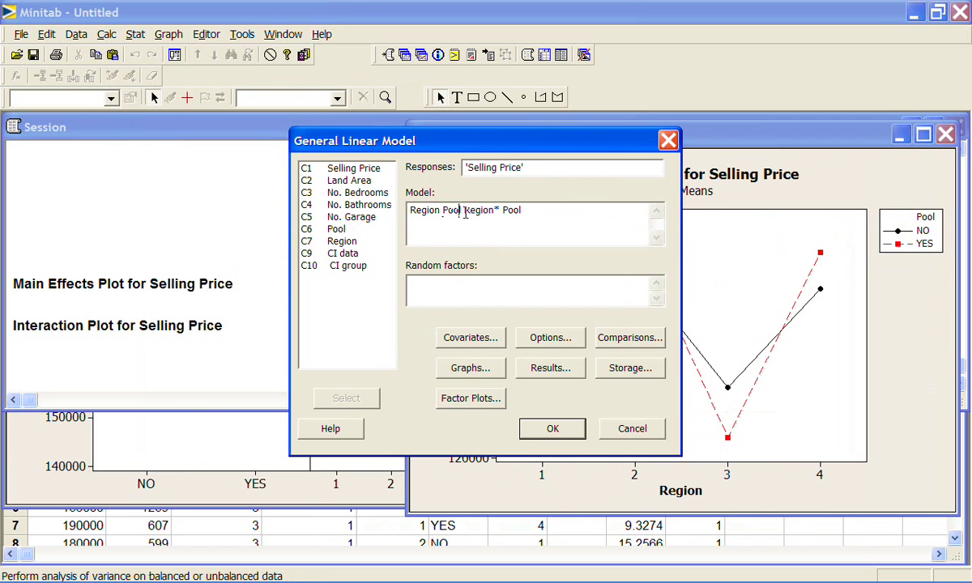
{"action": "left_click_drag", "start_coordinate": [464, 211], "coordinate": [520, 212]}
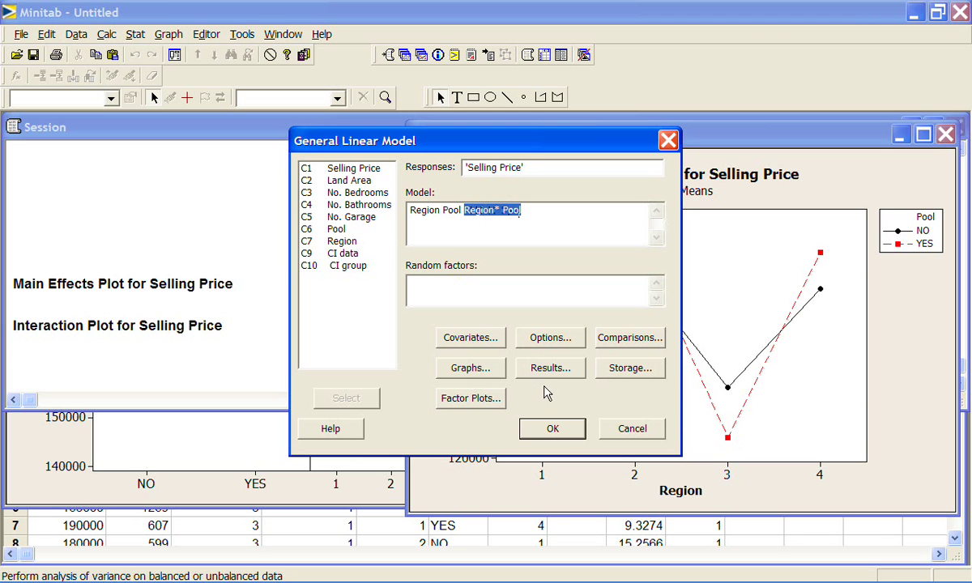
- Add Pool and Region as main effects and interaction plot factors, then run the model
{"action": "left_click", "coordinate": [495, 404]}
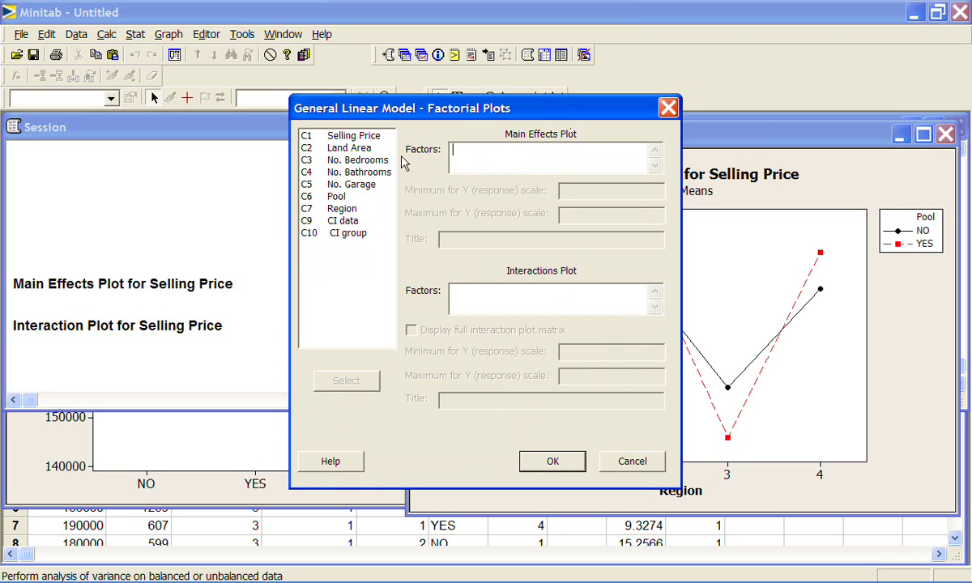
{"action": "double_click", "coordinate": [335, 196]}
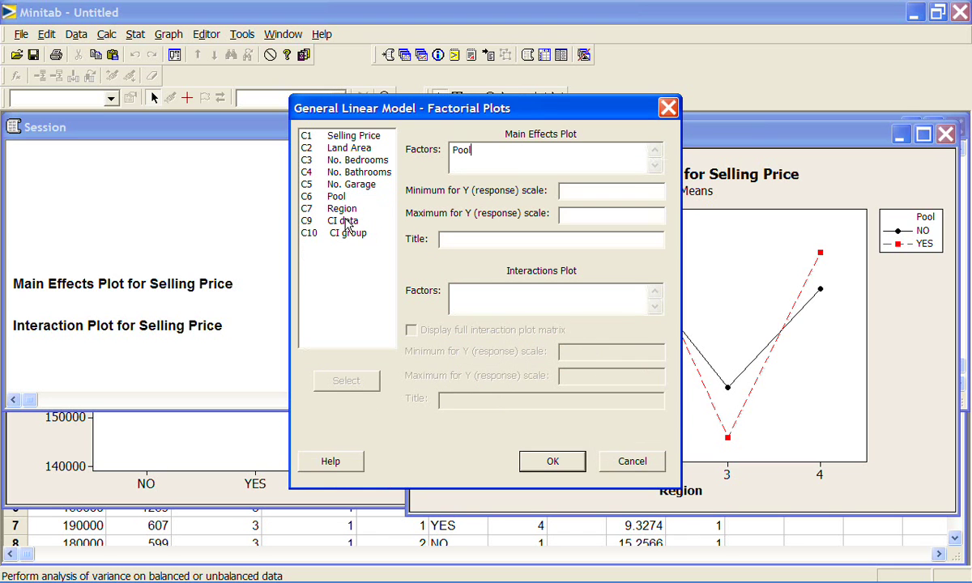
{"action": "double_click", "coordinate": [332, 208]}
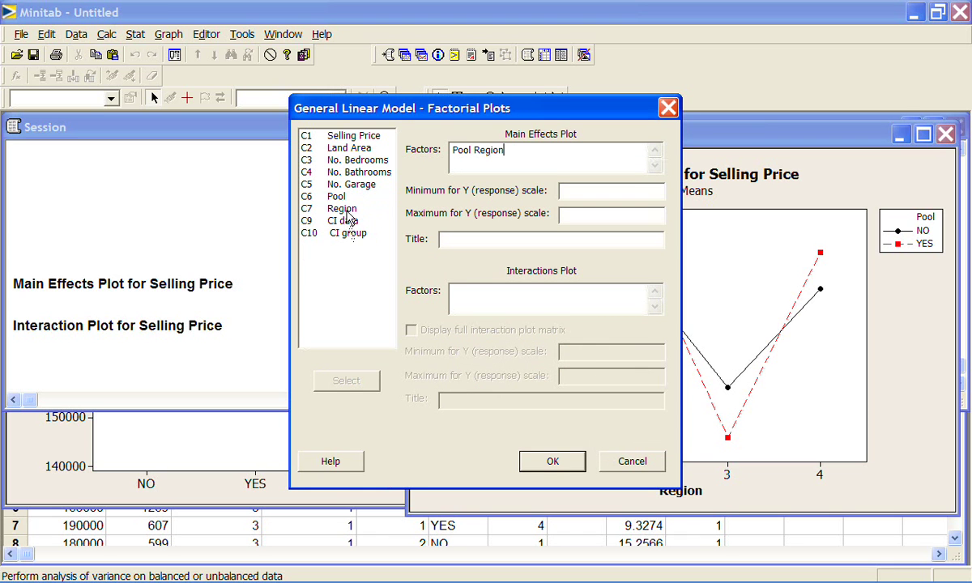
{"action": "left_click", "coordinate": [477, 295]}
{"action": "double_click", "coordinate": [326, 195]}
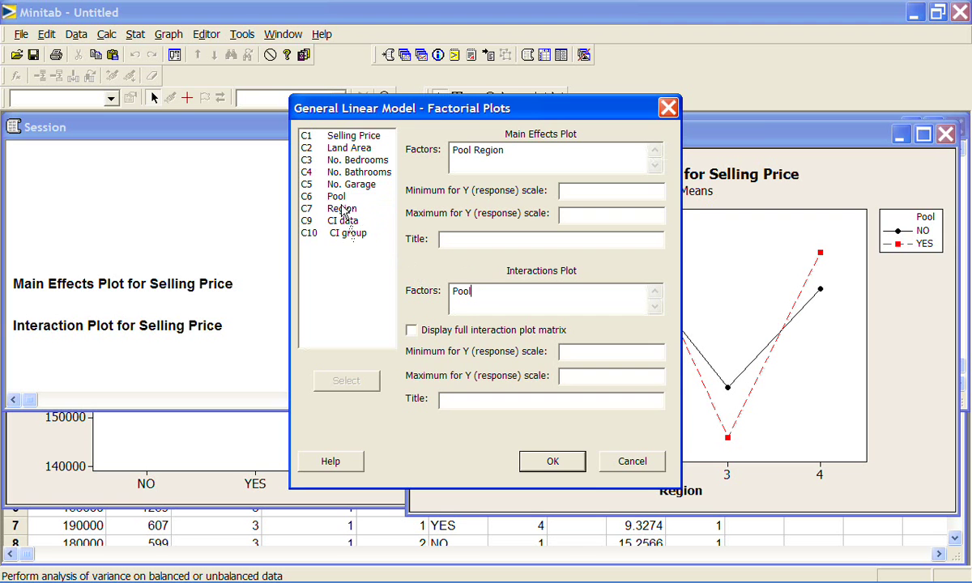
{"action": "double_click", "coordinate": [341, 209]}
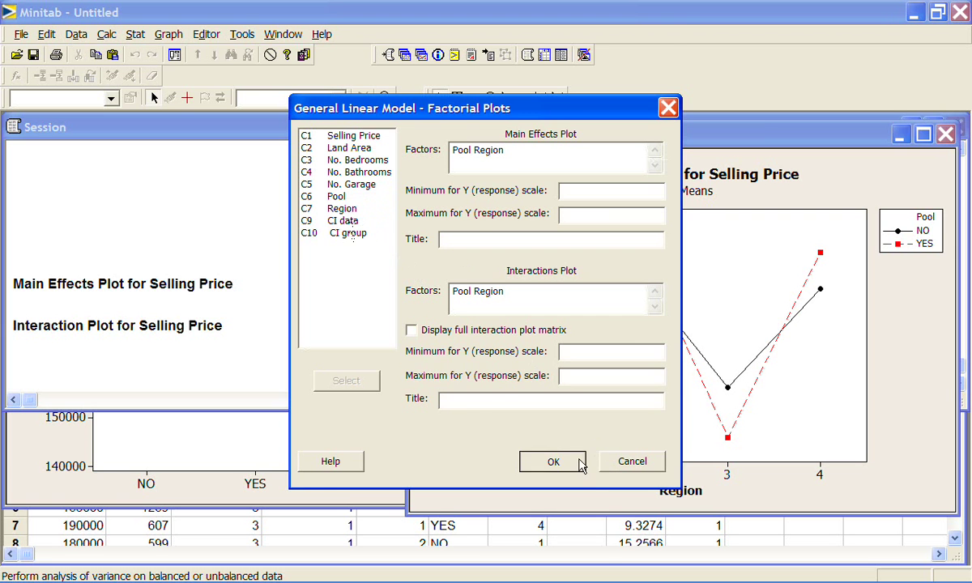
{"action": "left_click", "coordinate": [553, 461]}
{"action": "left_click", "coordinate": [551, 429]}
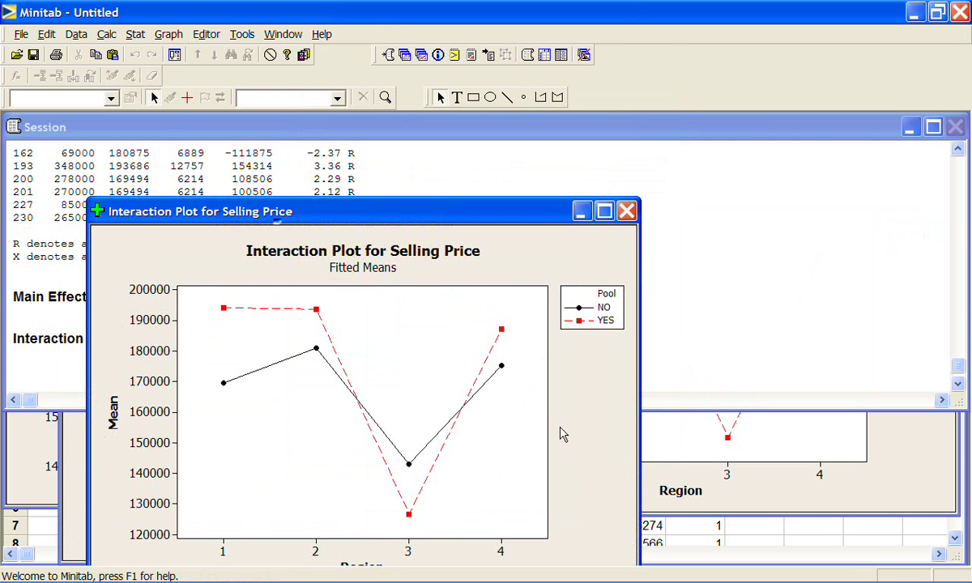
- Move the Interaction Plot right and bring the session ANOVA output to the front
{"action": "left_click_drag", "start_coordinate": [415, 211], "coordinate": [708, 168]}
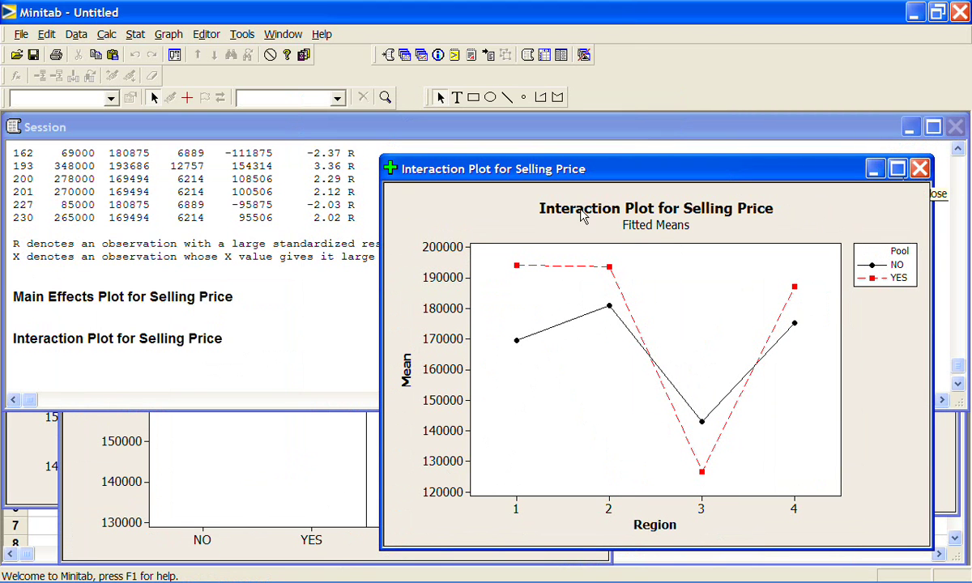
{"action": "left_click", "coordinate": [275, 314]}
- Scroll up to the ANOVA table and highlight the Region, Pool and Region*Pool rows
{"action": "scroll", "coordinate": [434, 300], "scroll_direction": "up", "scroll_amount": 1}
{"action": "scroll", "coordinate": [435, 292], "scroll_direction": "up", "scroll_amount": 12}
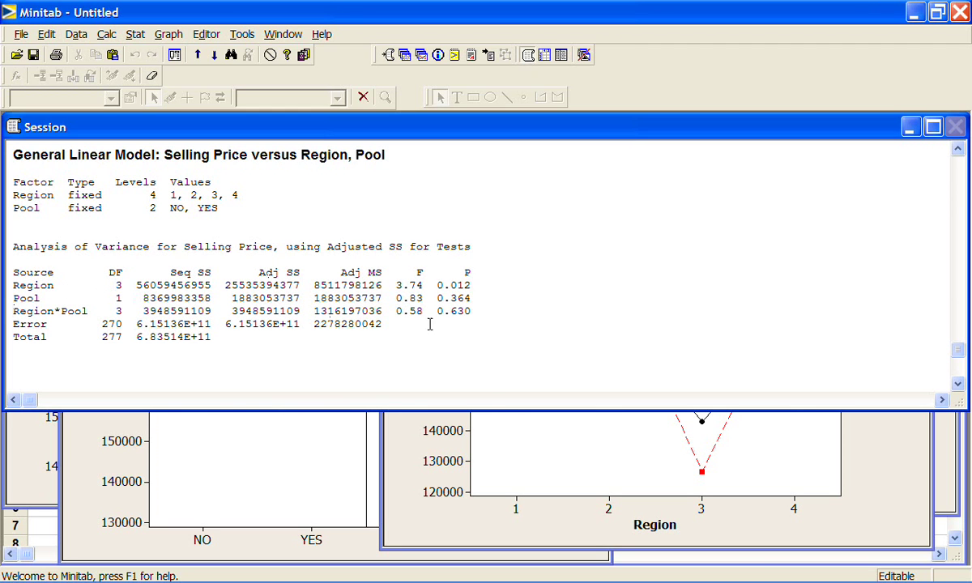
{"action": "left_click_drag", "start_coordinate": [482, 311], "coordinate": [10, 273]}
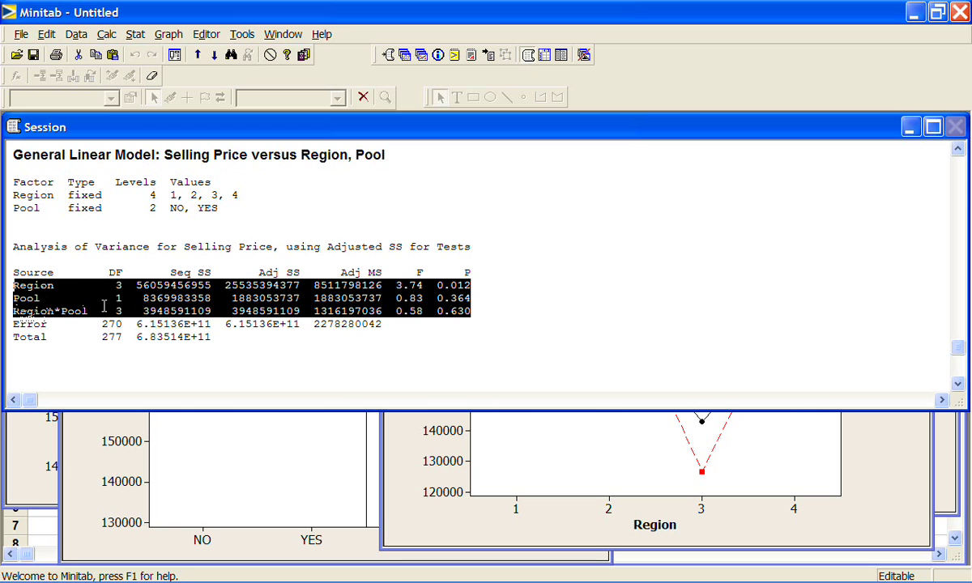
- Highlight the Region p-value 0.012 and Pool p-value 0.364, then raise the Main Effects Plot
{"action": "left_click", "coordinate": [480, 287]}
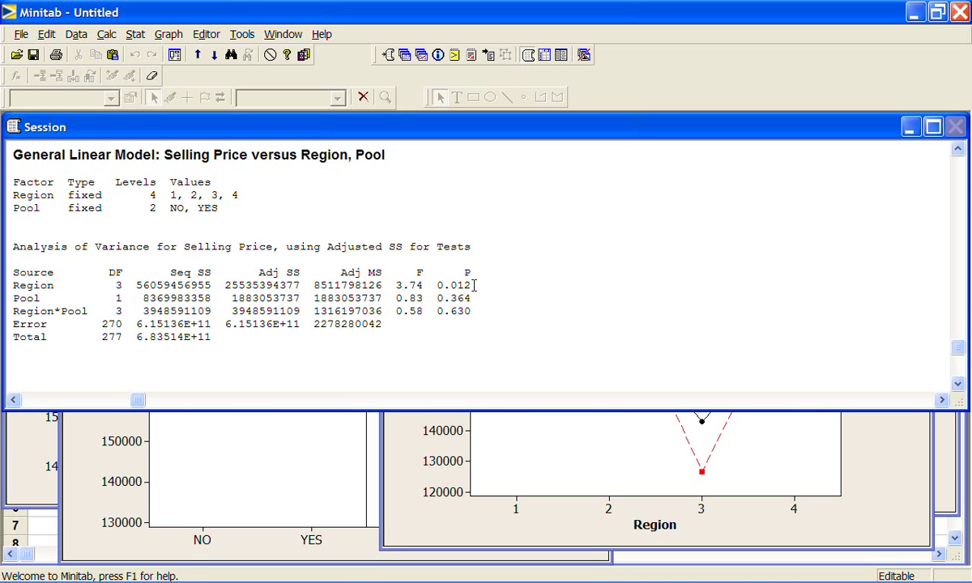
{"action": "left_click_drag", "start_coordinate": [476, 285], "coordinate": [423, 285]}
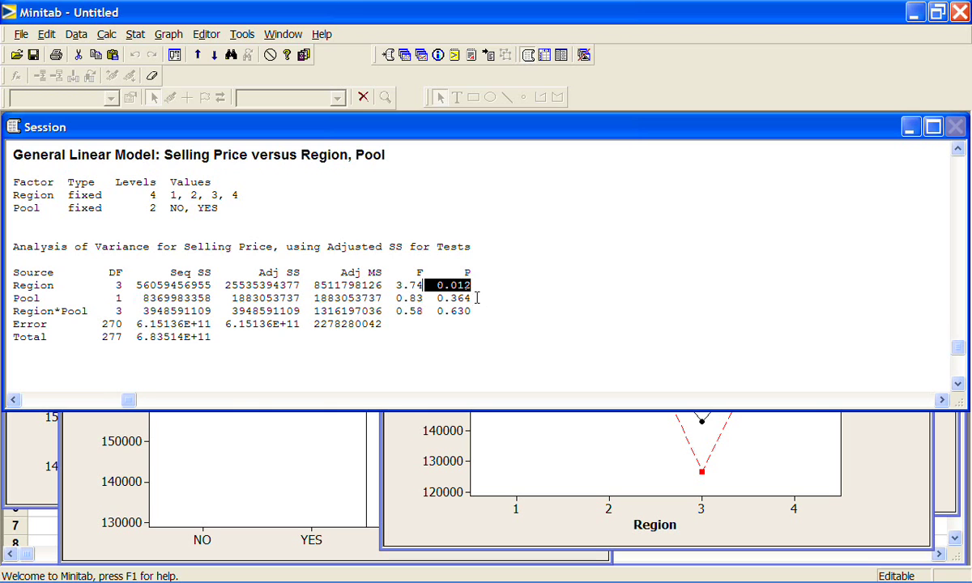
{"action": "left_click_drag", "start_coordinate": [476, 299], "coordinate": [432, 298]}
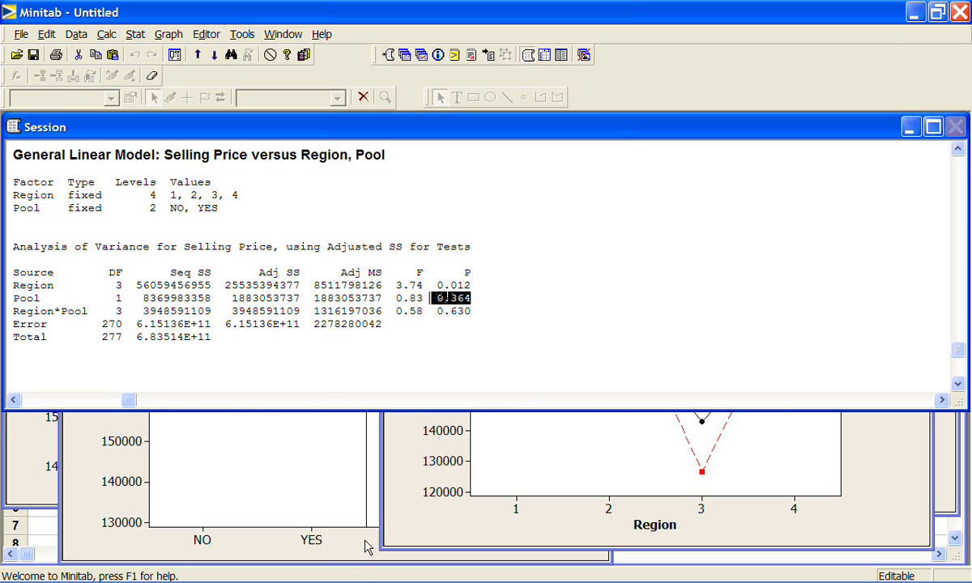
{"action": "left_click", "coordinate": [348, 523]}
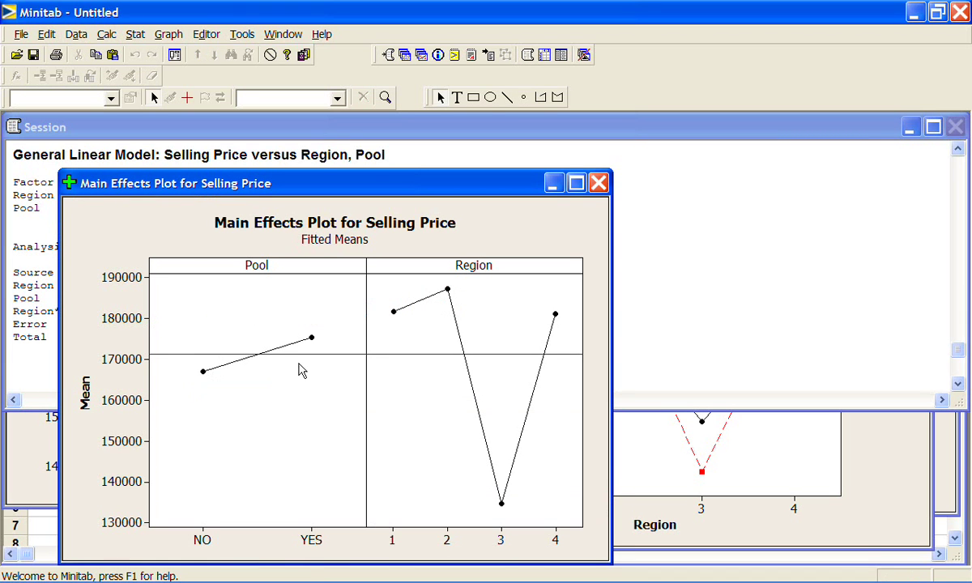
- Return to the session output and highlight the Region*Pool p-value 0.630
{"action": "left_click", "coordinate": [687, 333]}
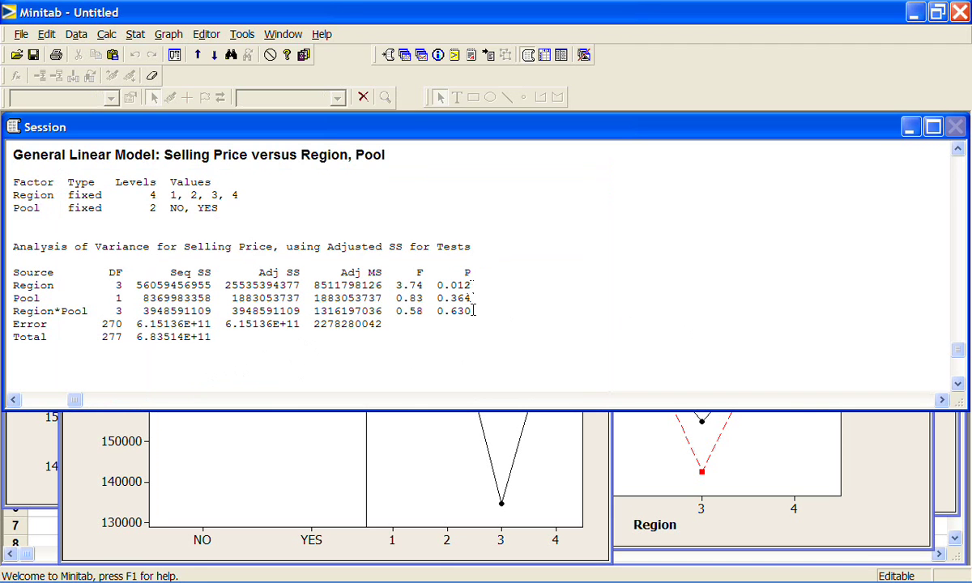
{"action": "left_click_drag", "start_coordinate": [436, 311], "coordinate": [486, 310]}
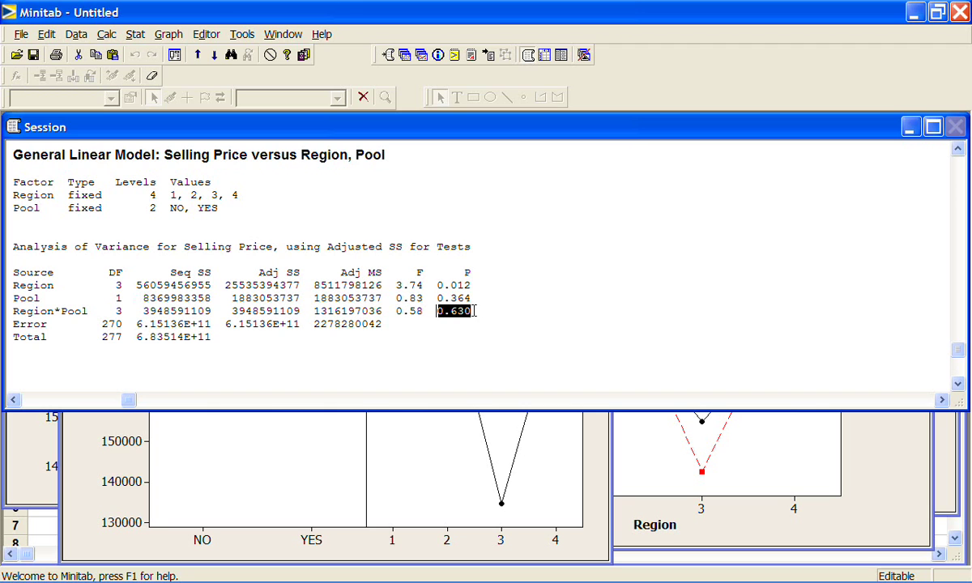
- Bring the Interaction Plot to the front and nudge it slightly right
{"action": "left_click", "coordinate": [885, 447]}
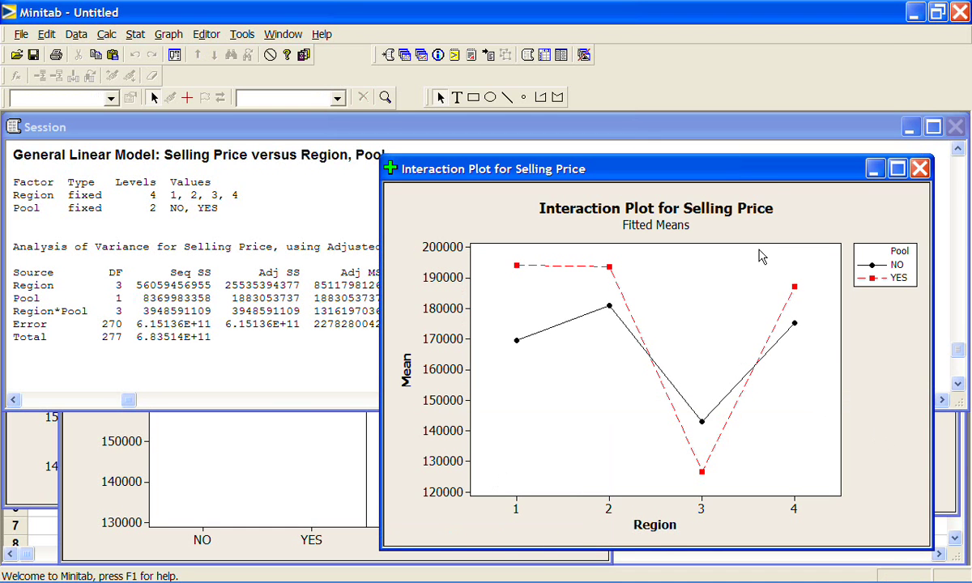
{"action": "left_click_drag", "start_coordinate": [770, 171], "coordinate": [802, 175]}
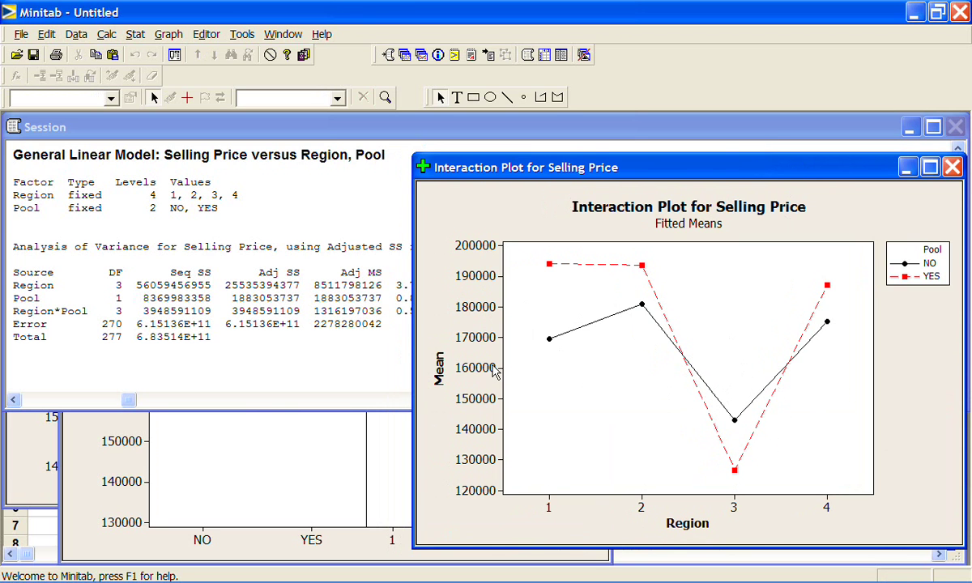
- Return to the General Linear Model output and highlight R-Sq(adj) = 7.67% in the model summary
{"action": "left_click", "coordinate": [313, 354]}
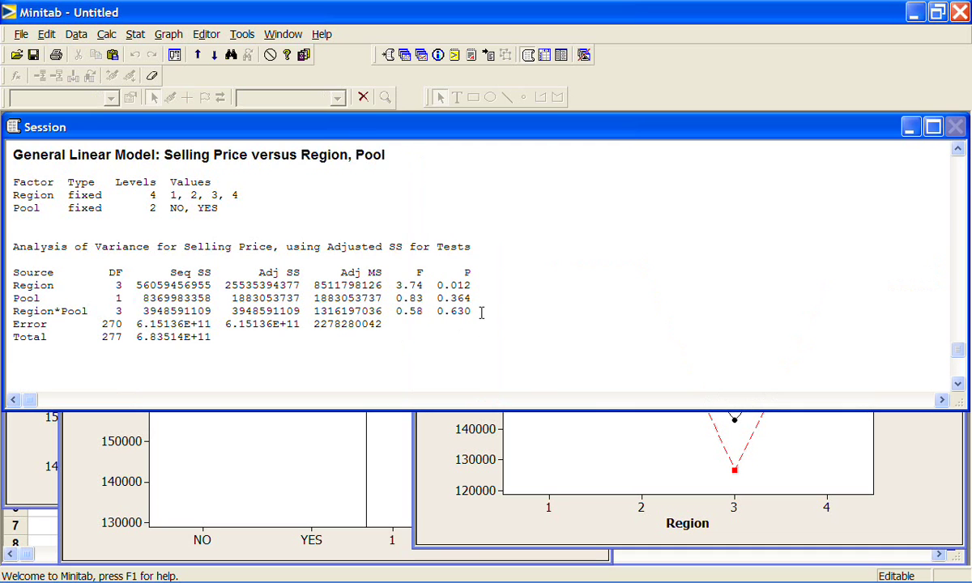
{"action": "scroll", "coordinate": [482, 311], "scroll_direction": "down", "scroll_amount": 2}
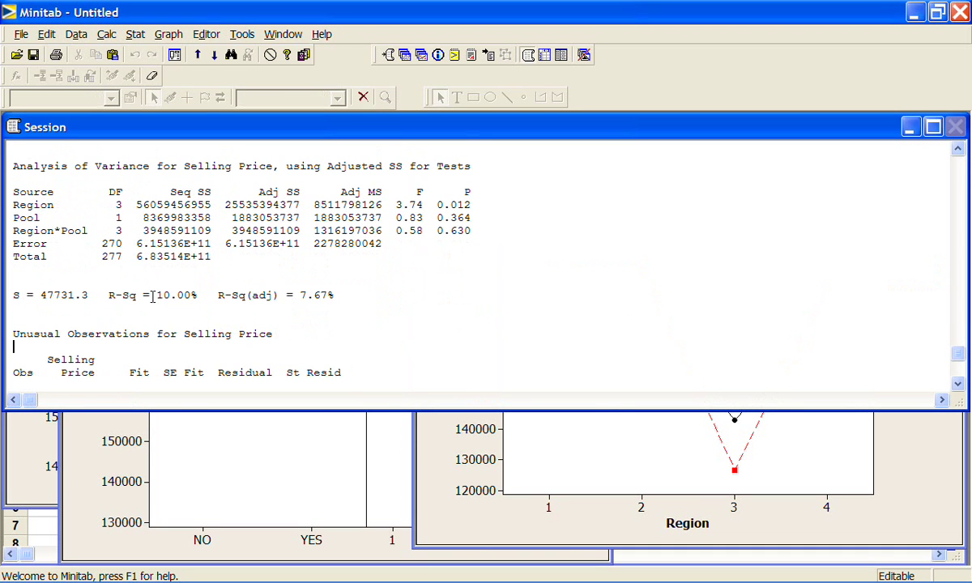
{"action": "left_click_drag", "start_coordinate": [339, 297], "coordinate": [214, 297]}
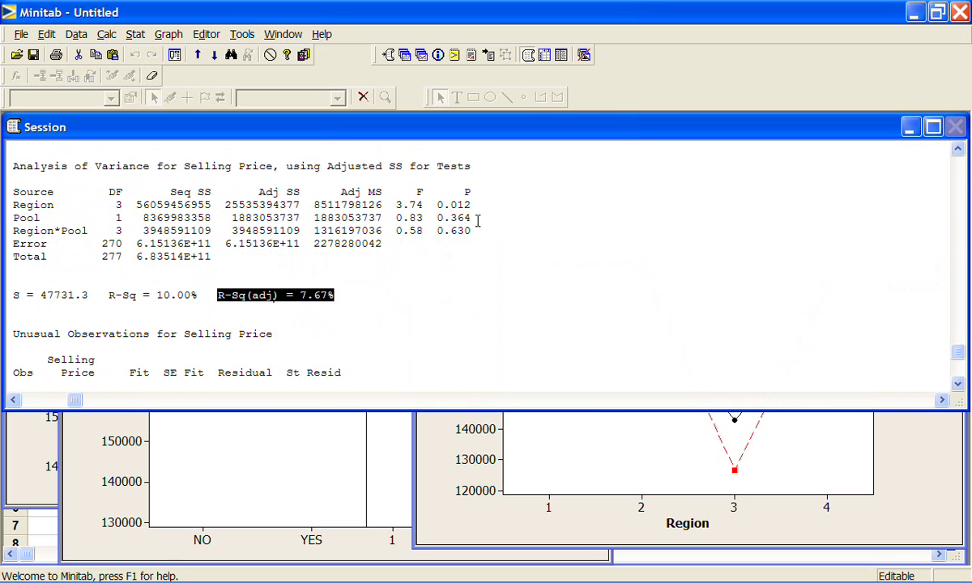
- In the Unusual Observations table, highlight rows 82 and 106, the large-leverage X points
{"action": "scroll", "coordinate": [471, 282], "scroll_direction": "down", "scroll_amount": 6}
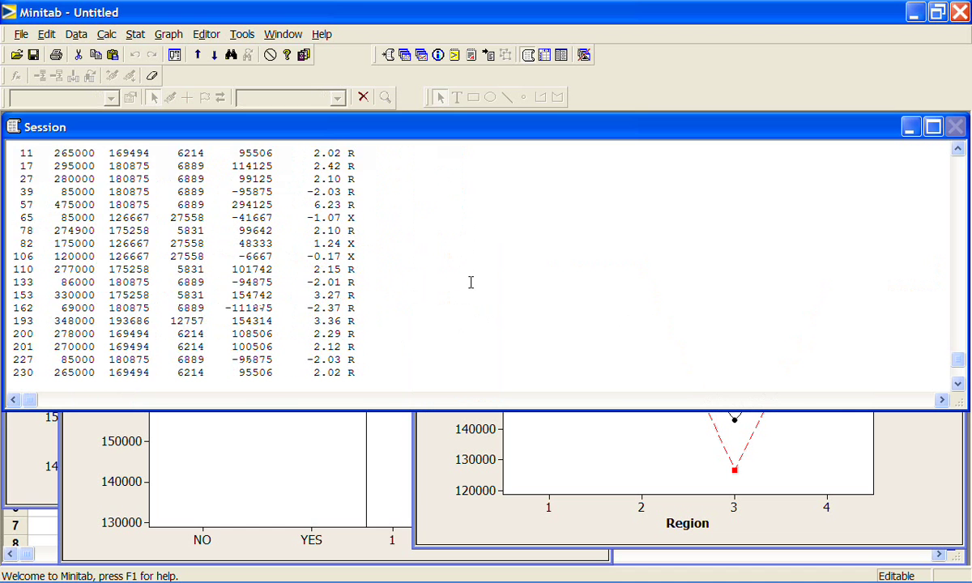
{"action": "scroll", "coordinate": [384, 250], "scroll_direction": "down", "scroll_amount": 3}
{"action": "scroll", "coordinate": [384, 251], "scroll_direction": "up", "scroll_amount": 2}
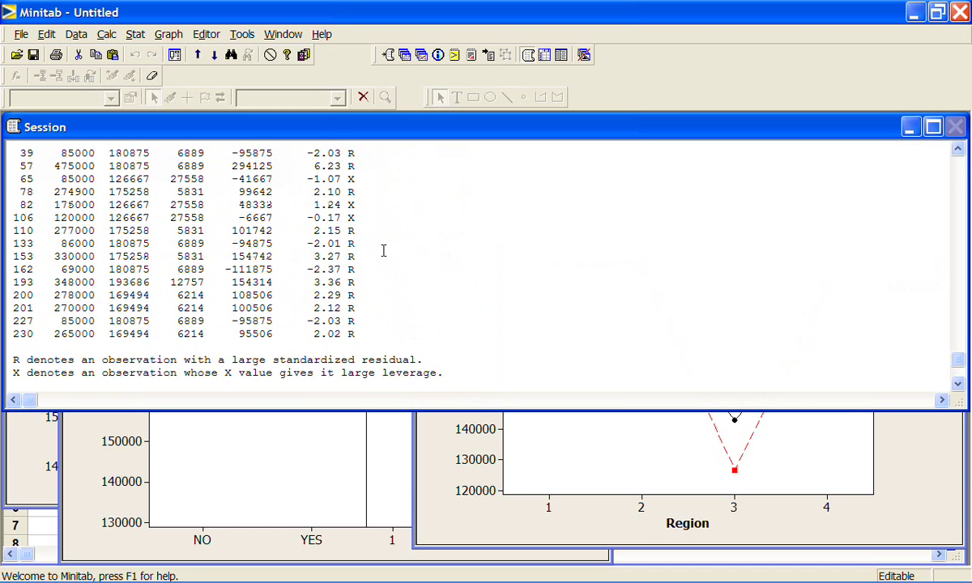
{"action": "scroll", "coordinate": [384, 251], "scroll_direction": "up", "scroll_amount": 3}
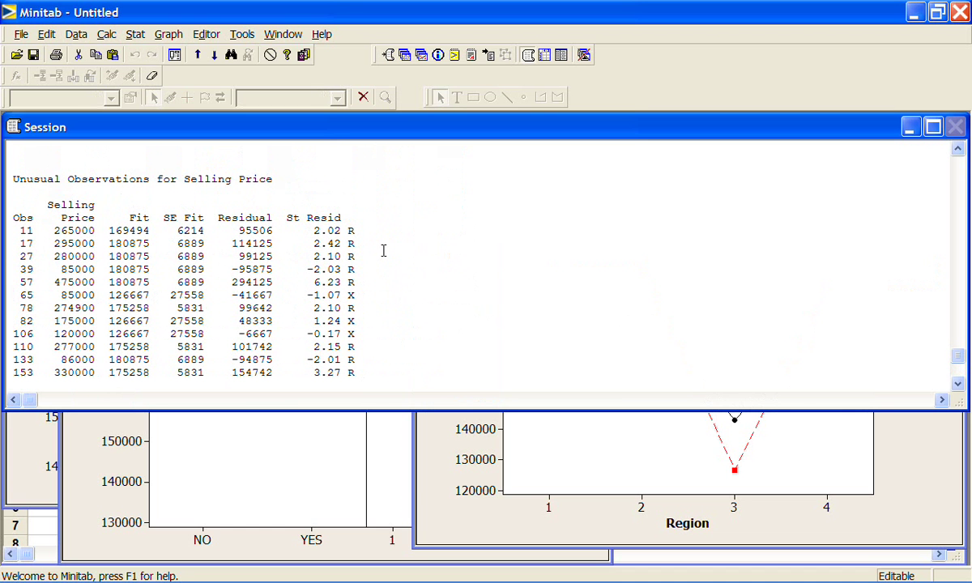
{"action": "scroll", "coordinate": [384, 250], "scroll_direction": "down", "scroll_amount": 1}
{"action": "scroll", "coordinate": [412, 259], "scroll_direction": "down", "scroll_amount": 2}
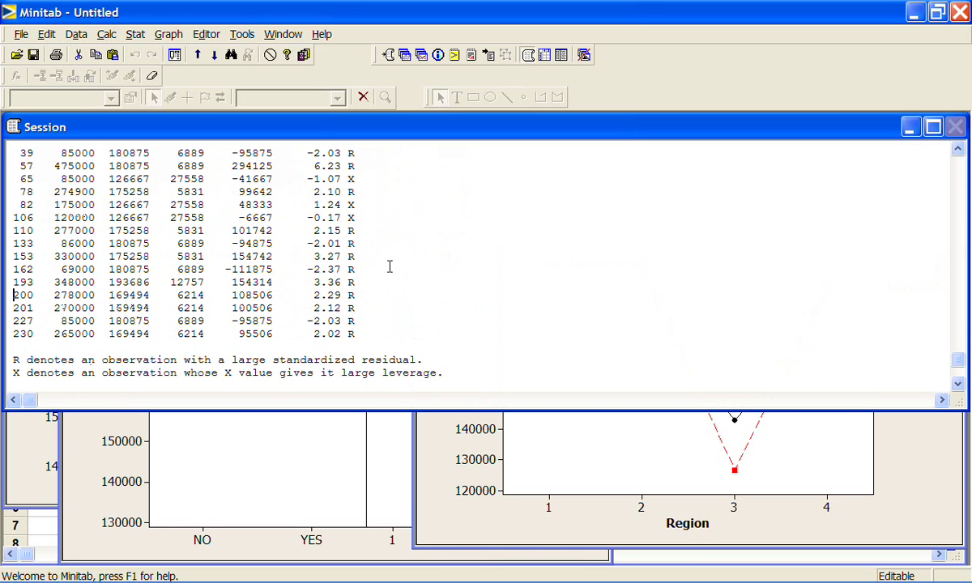
{"action": "left_click", "coordinate": [362, 217]}
{"action": "left_click_drag", "start_coordinate": [381, 220], "coordinate": [16, 204]}
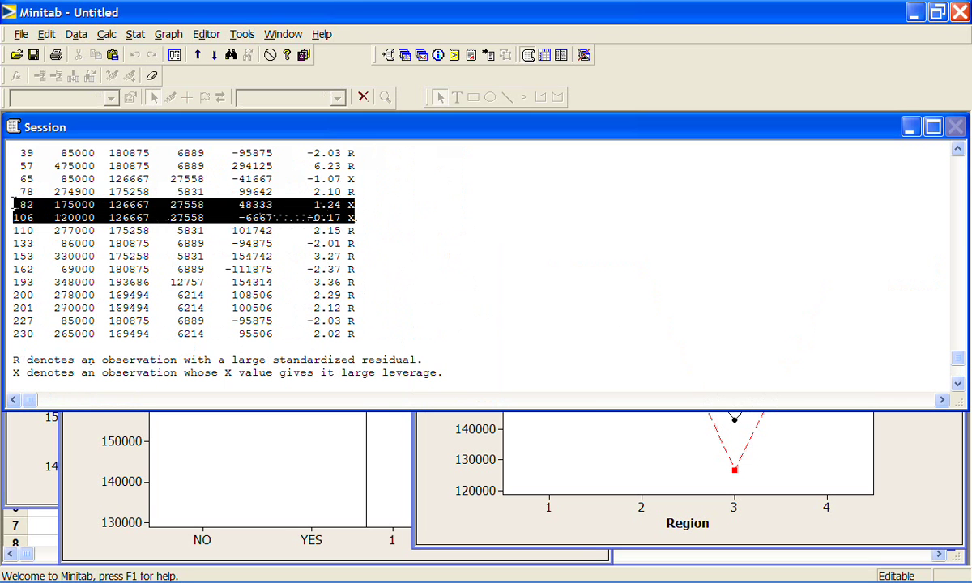